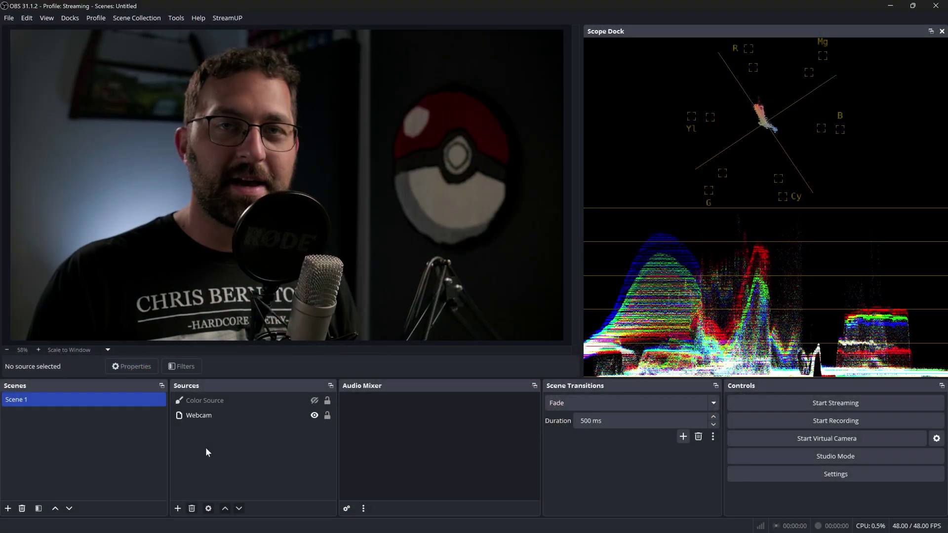
Add a User-defined shader filter named 'DenSatHue' to the Color Source's filters
right_click(220, 401)
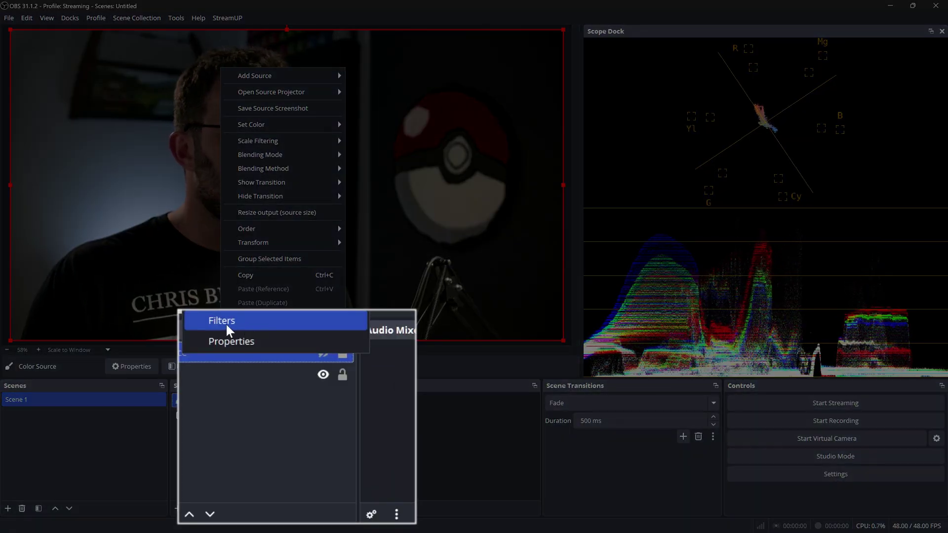
click(221, 321)
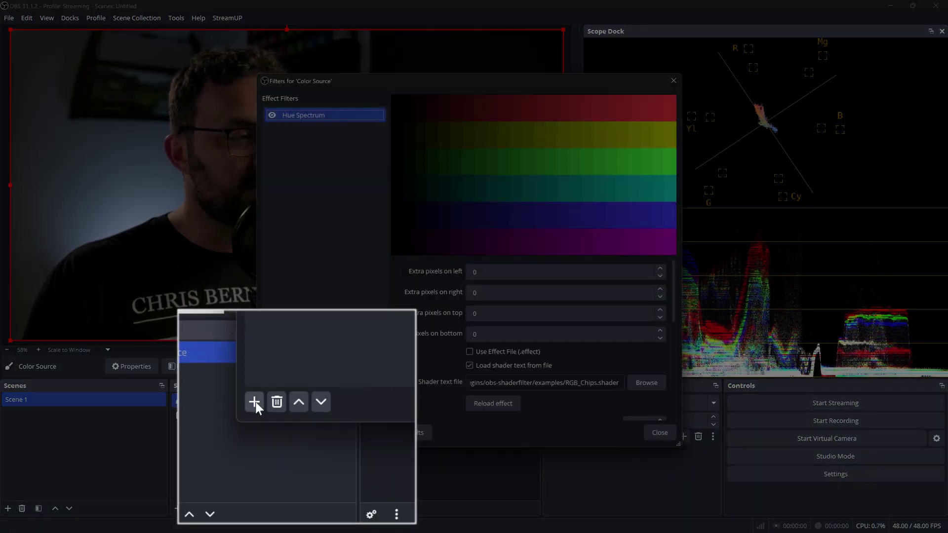
click(255, 402)
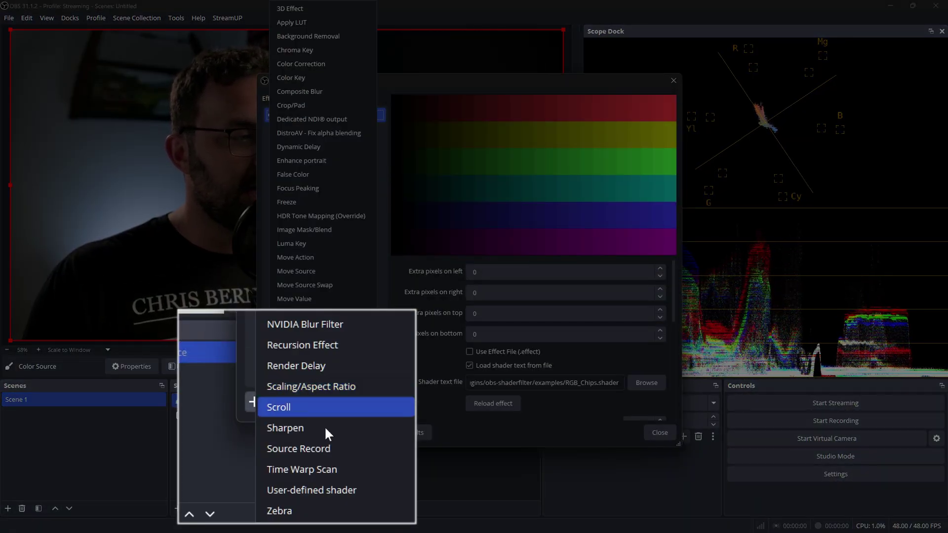
click(307, 490)
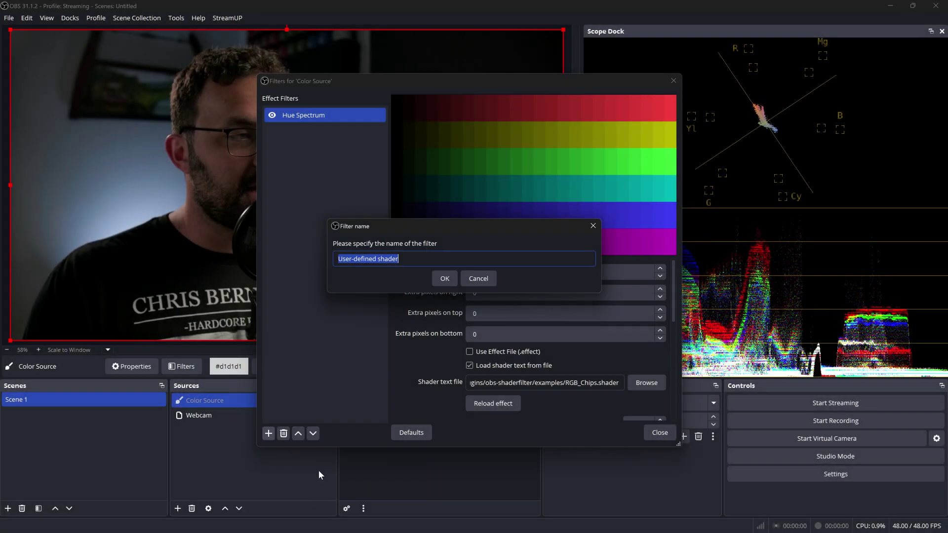
text(DenSatHue)
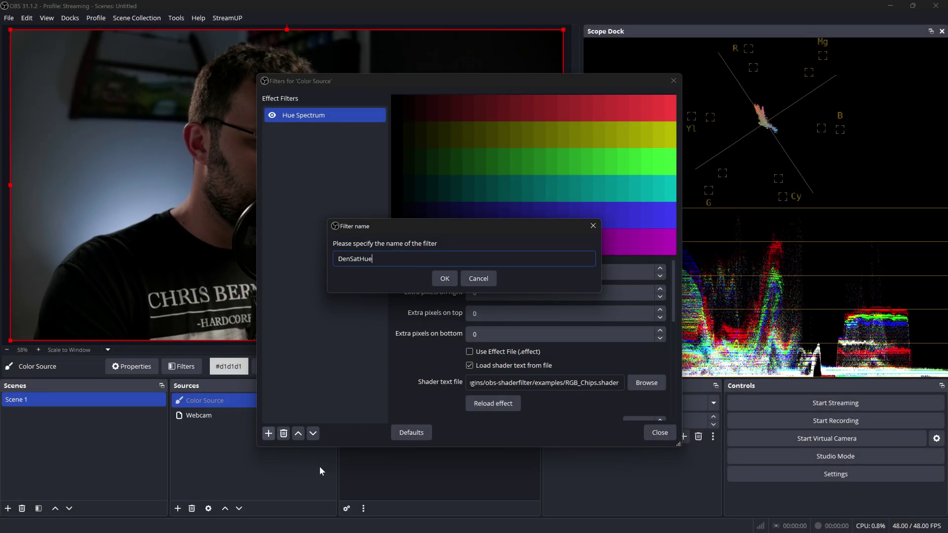
key(Return)
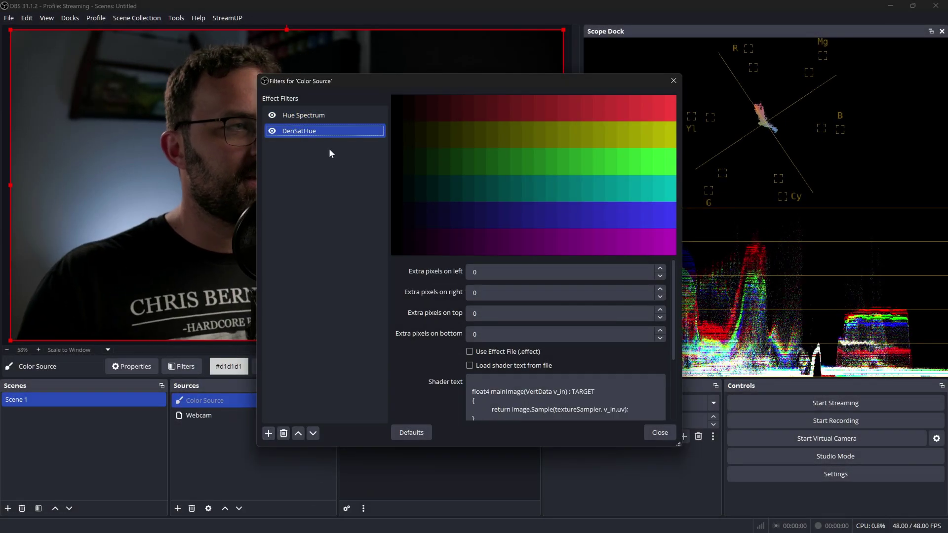
click(323, 116)
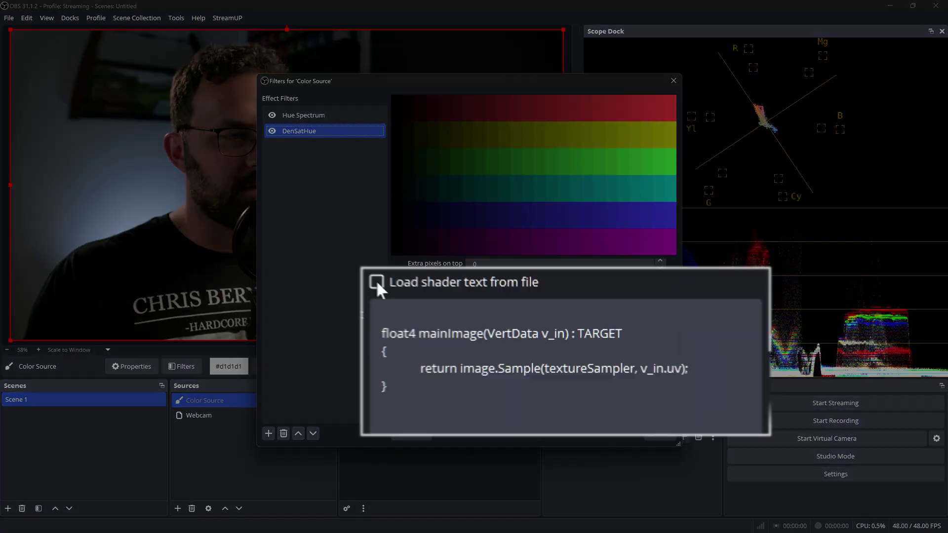
Load DenSatHue's shader from density_sat_hue.shader in the obs-shaderfilter examples folder
click(470, 316)
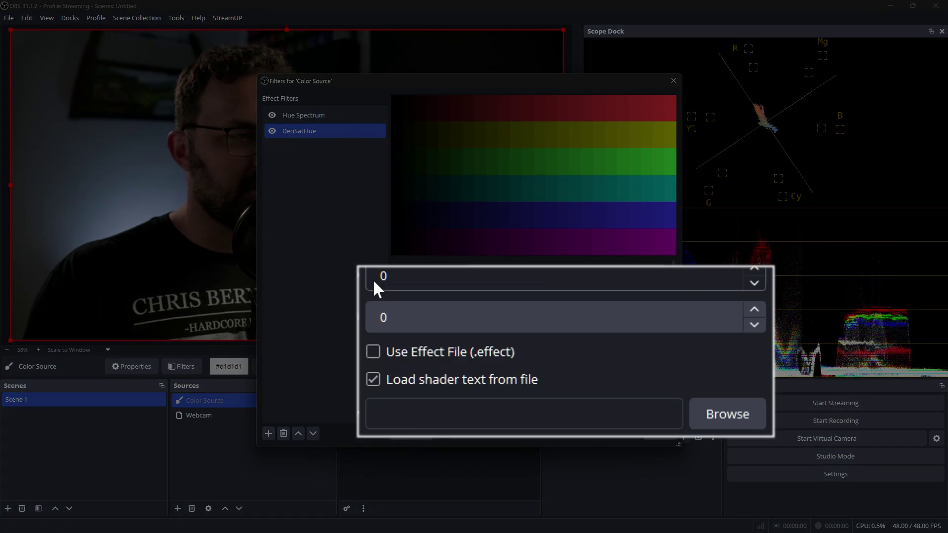
click(719, 415)
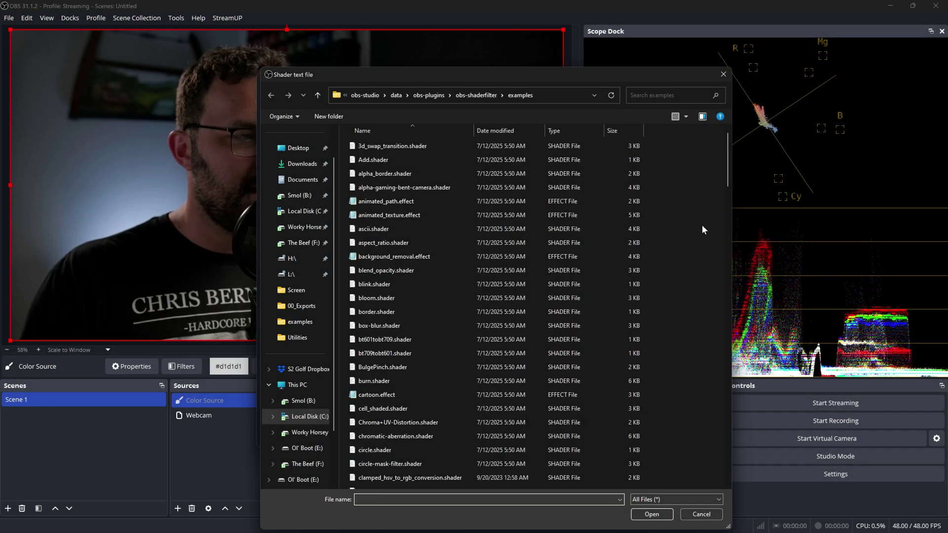
drag(729, 144, 729, 226)
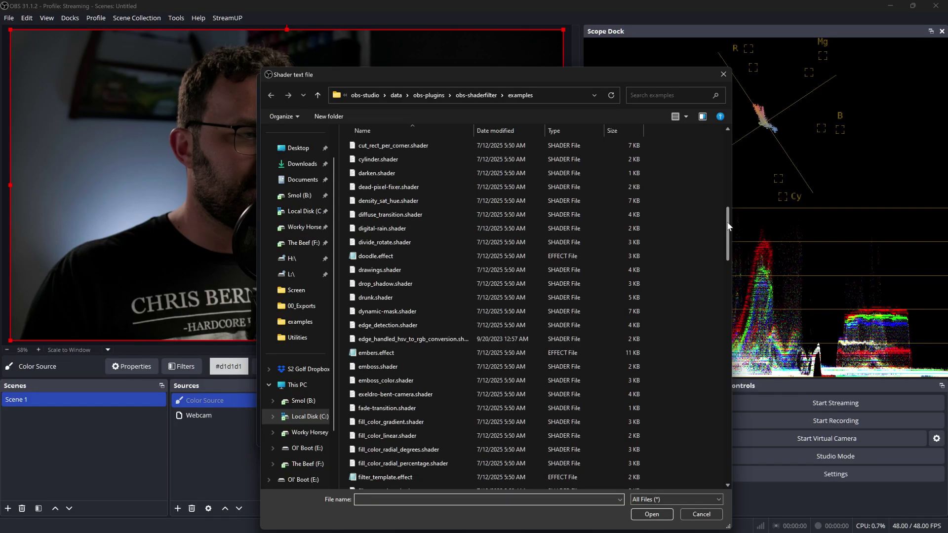
click(375, 200)
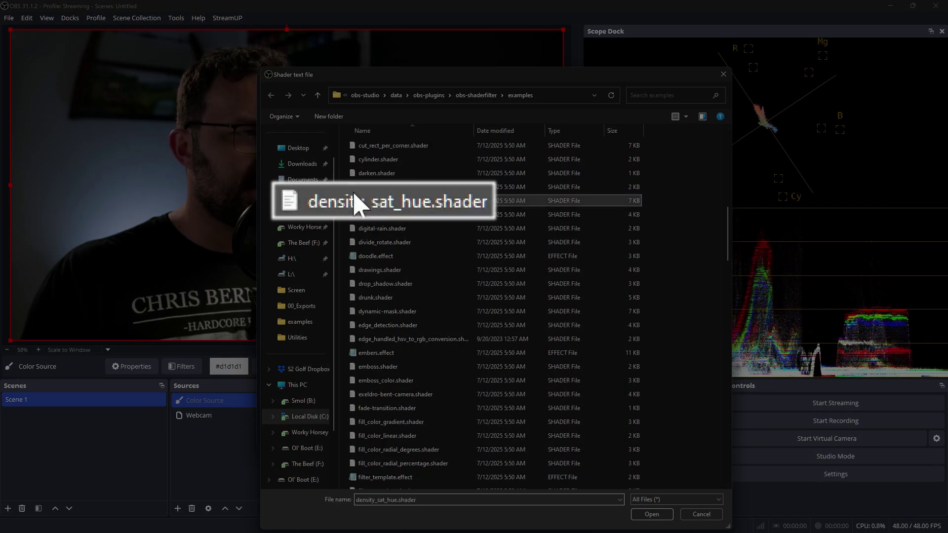
click(652, 514)
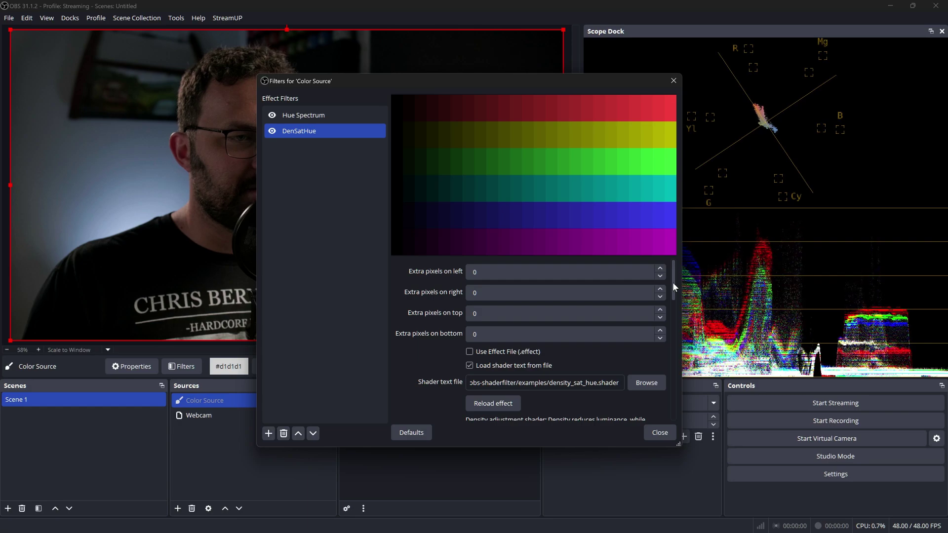
Give the test chart small positive Red, Yellow and Green Density, then close the filters window
mouse_move(673, 283)
mouse_down()
mouse_move(675, 402)
mouse_move(681, 286)
mouse_up()
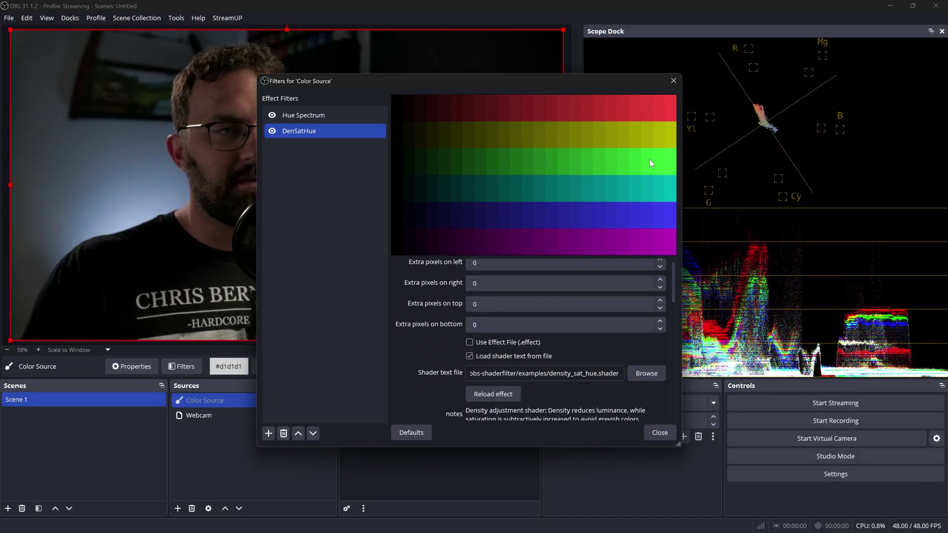
drag(672, 287, 675, 325)
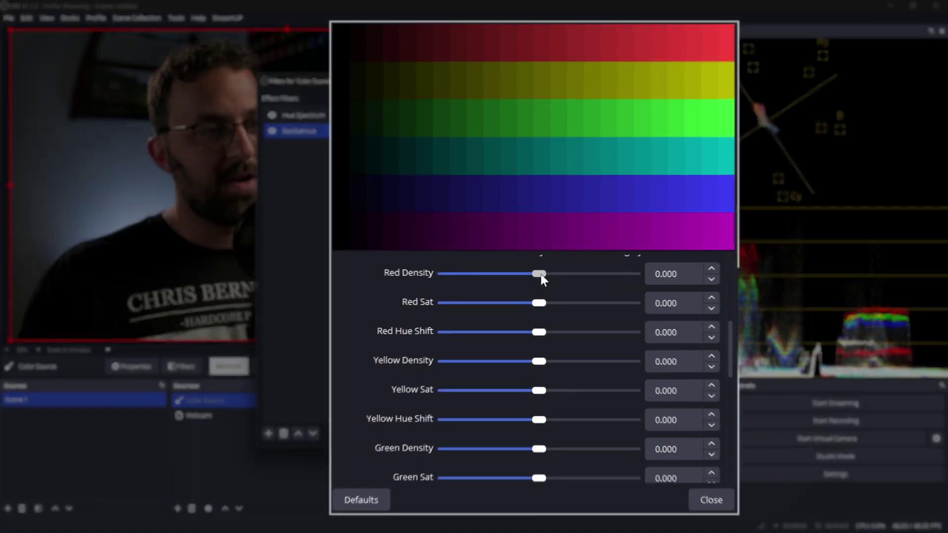
drag(540, 274, 573, 273)
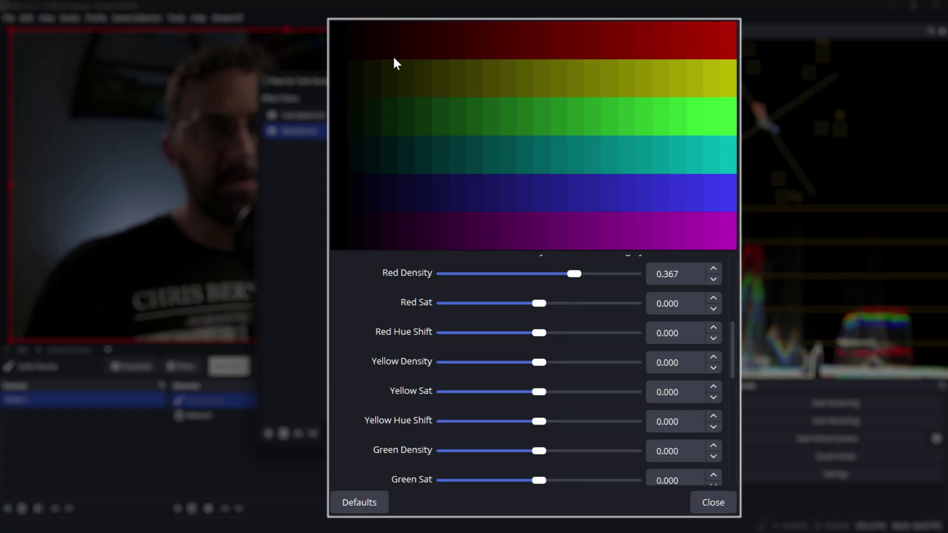
drag(571, 275, 542, 274)
mouse_move(538, 362)
mouse_down()
mouse_move(560, 358)
mouse_move(521, 363)
mouse_move(546, 362)
mouse_up()
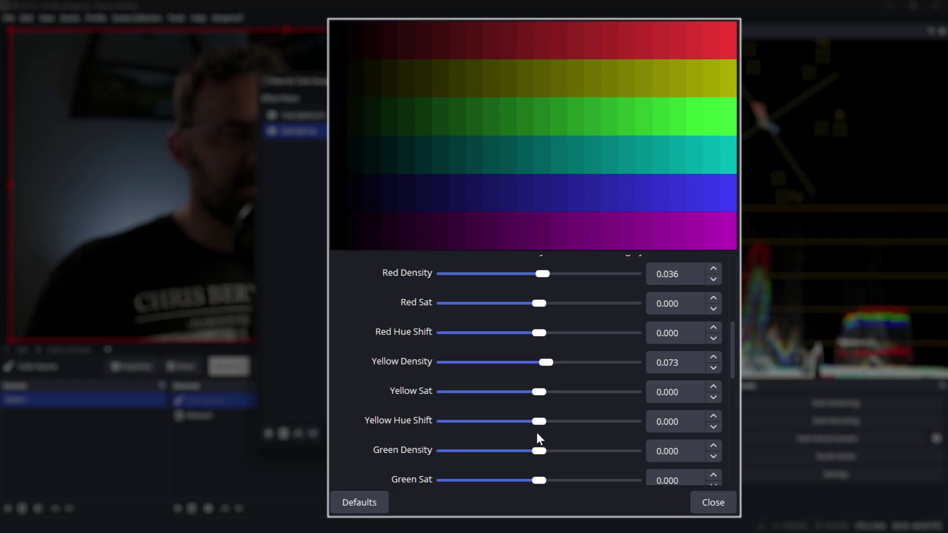
mouse_move(538, 451)
mouse_down()
mouse_move(561, 450)
mouse_move(529, 451)
mouse_move(544, 450)
mouse_up()
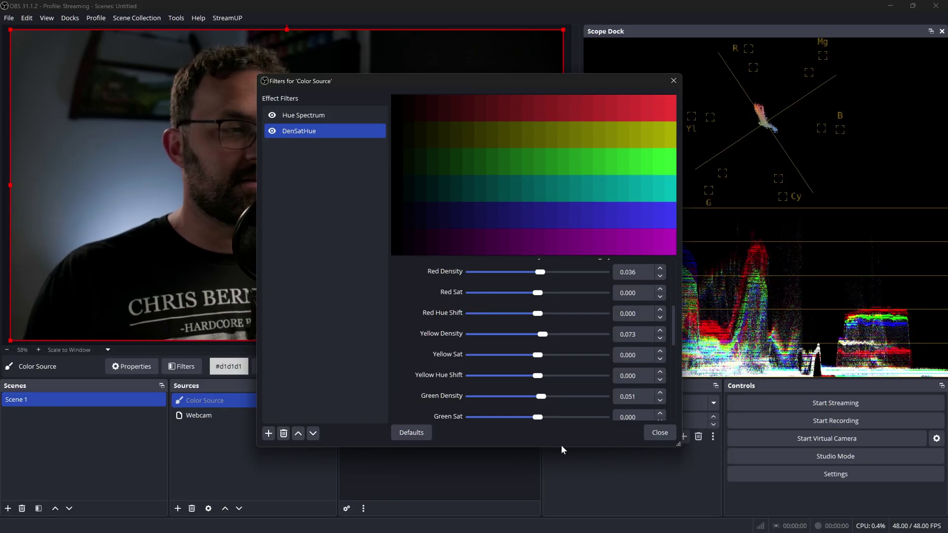
click(665, 435)
Add a User-defined shader filter named 'DenSatHue' to the Webcam source
click(257, 417)
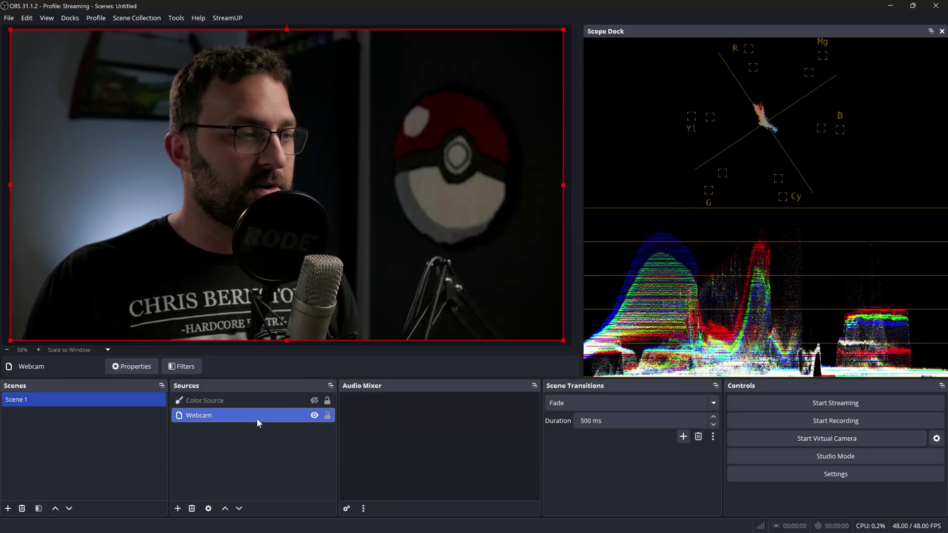
right_click(228, 418)
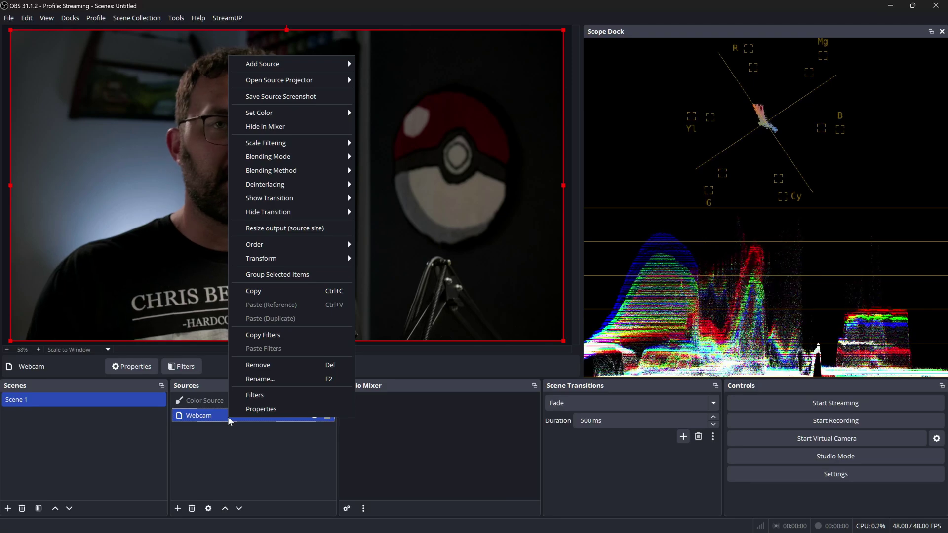
click(262, 396)
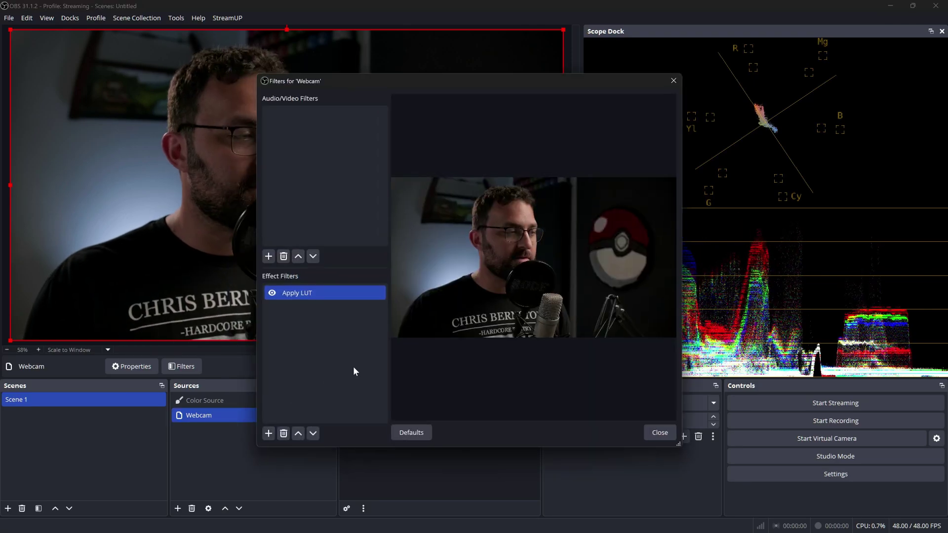
click(268, 434)
click(346, 499)
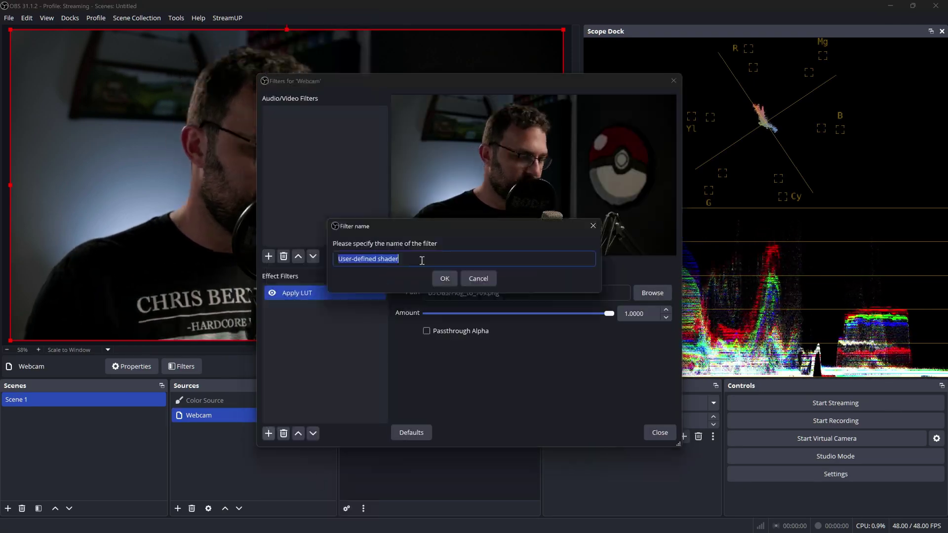
text(DenSatHue)
key(Return)
Toggle the Apply LUT filter off and back on to compare, then select DenSatHue
click(279, 293)
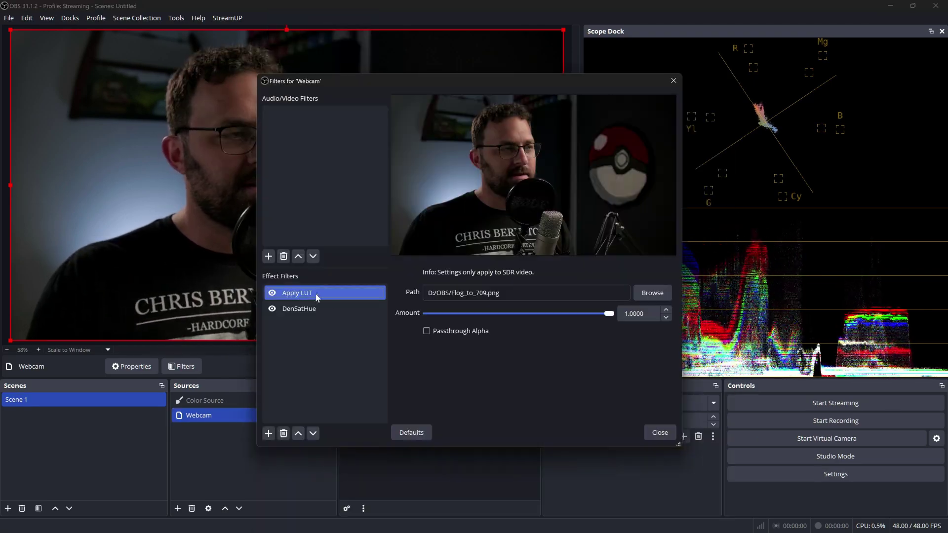
click(272, 293)
click(272, 293)
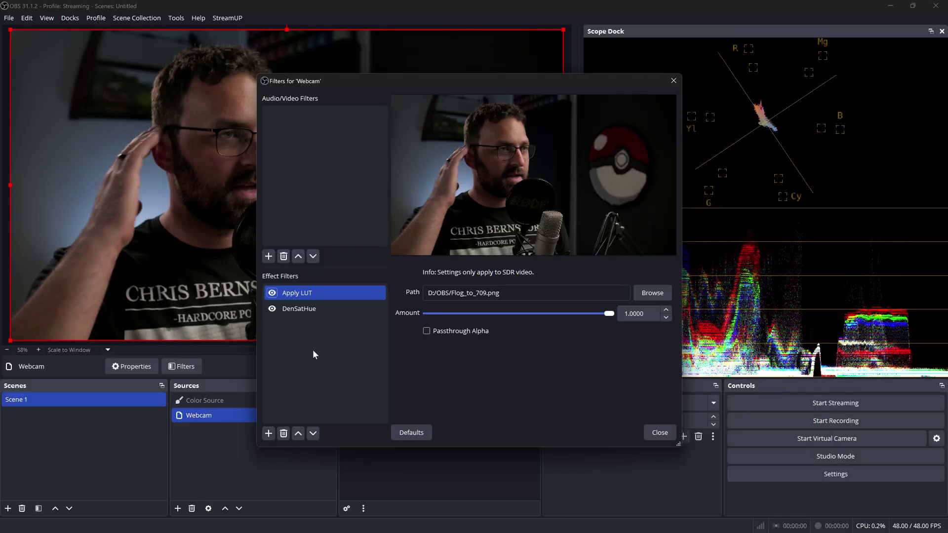
click(304, 309)
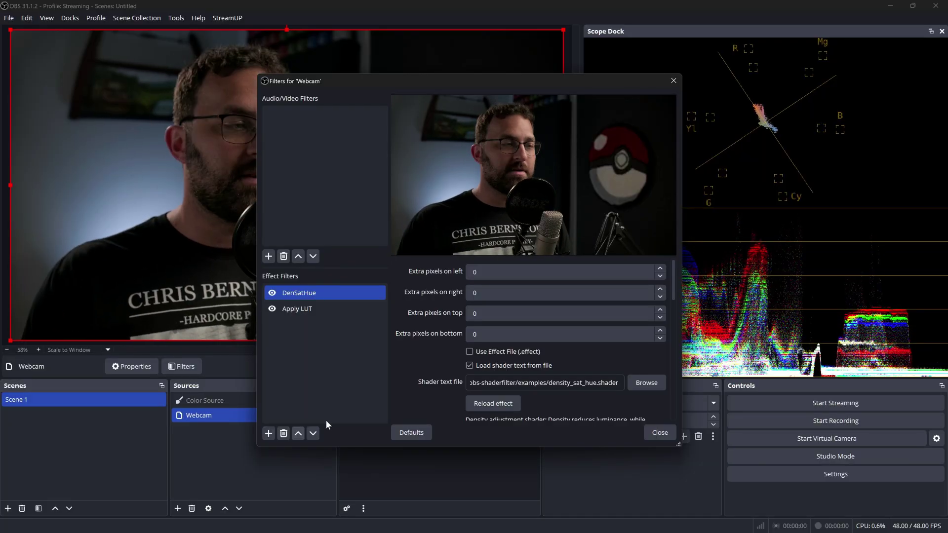
Move DenSatHue below Apply LUT and try Red Sat values from -1.000 to 0.999
click(313, 434)
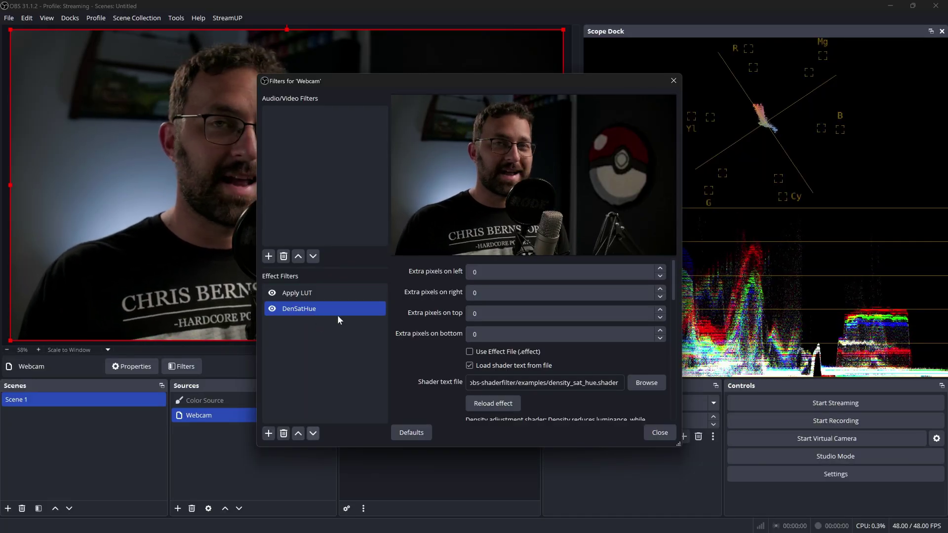
drag(408, 85, 347, 68)
scroll(349, 325, down, 5)
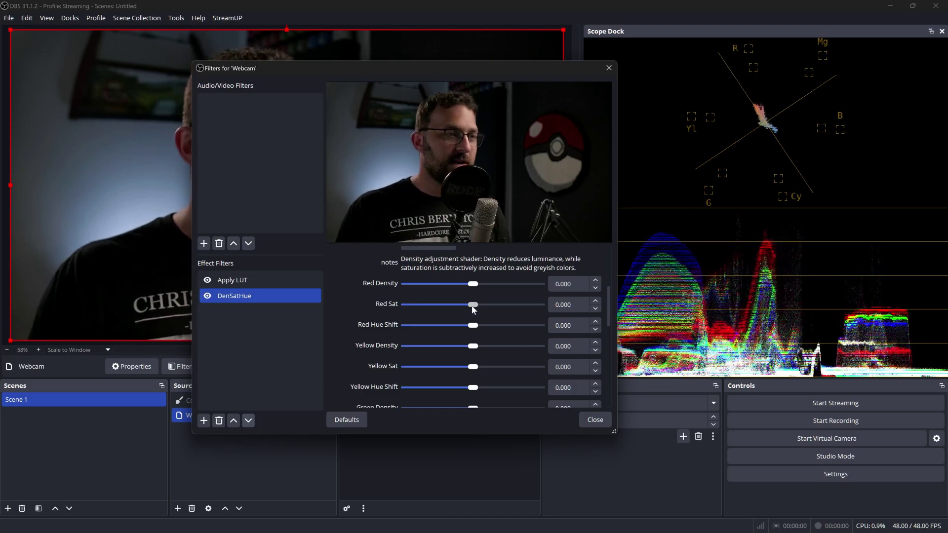
drag(473, 308, 516, 307)
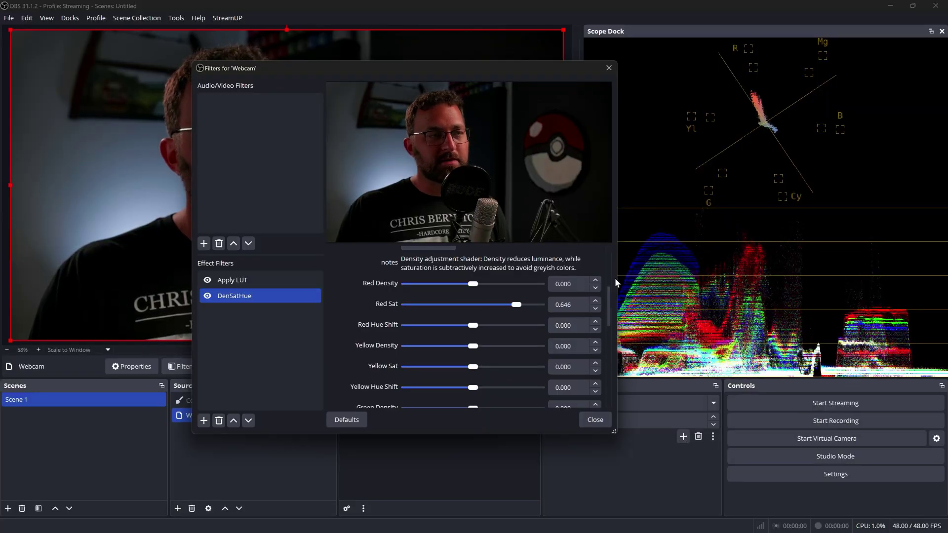
drag(516, 304, 473, 307)
click(204, 420)
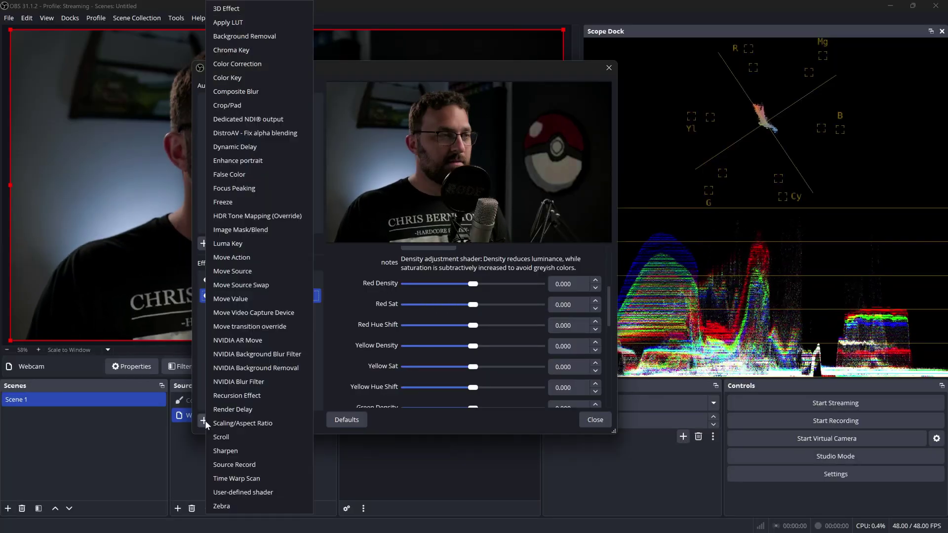
Add a Color Correction filter to the Webcam with Saturation lowered to 0.45
click(269, 64)
click(381, 266)
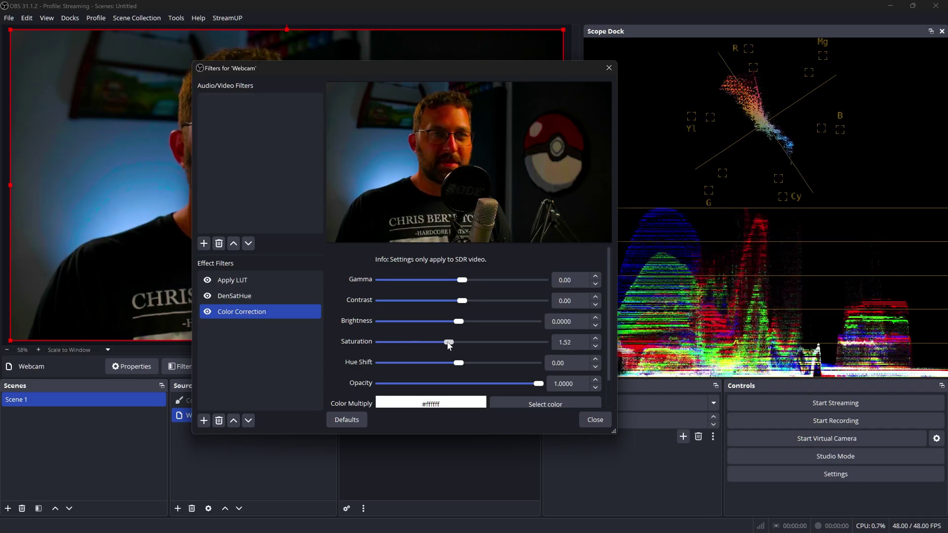
drag(440, 347, 412, 348)
key(Up)
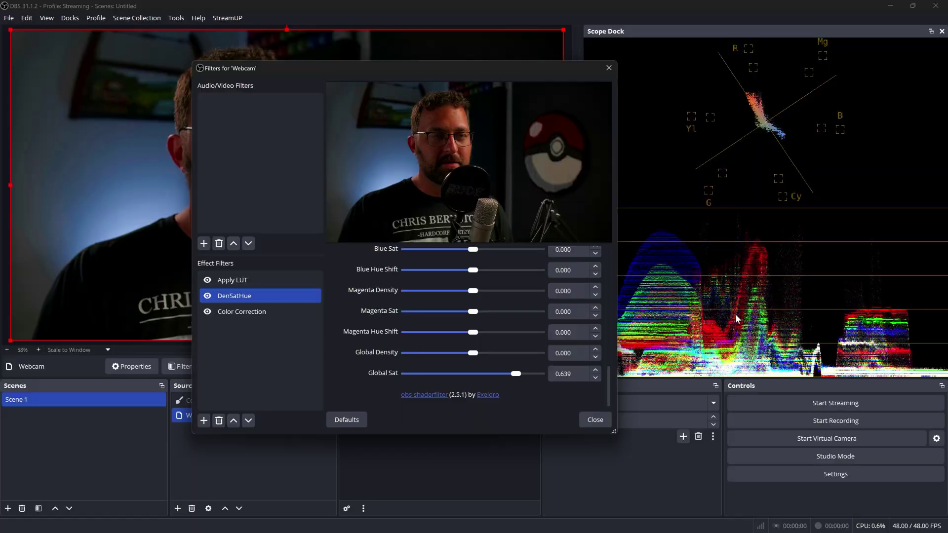
Return DenSatHue's Global Sat to 0.000
drag(525, 375, 473, 374)
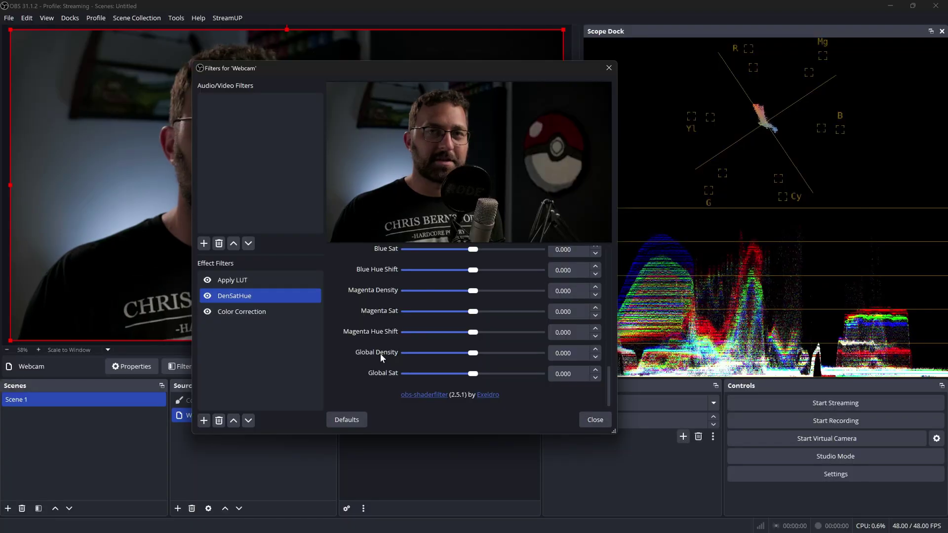
Remove the Color Correction filter from the Webcam
right_click(239, 311)
click(267, 364)
click(444, 263)
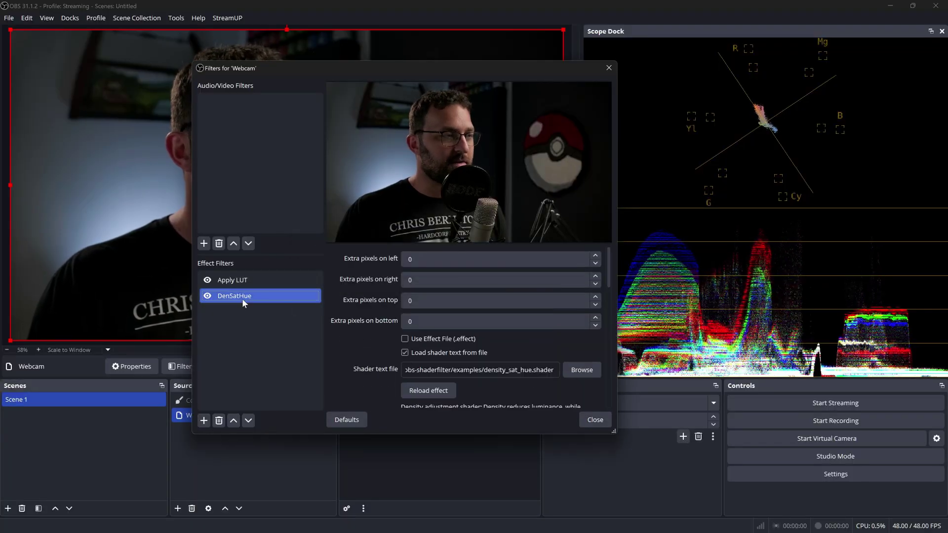
Set DenSatHue's Red Hue Shift to -0.008, Yellow to 0.022, and Blue slightly positive
scroll(342, 324, down, 5)
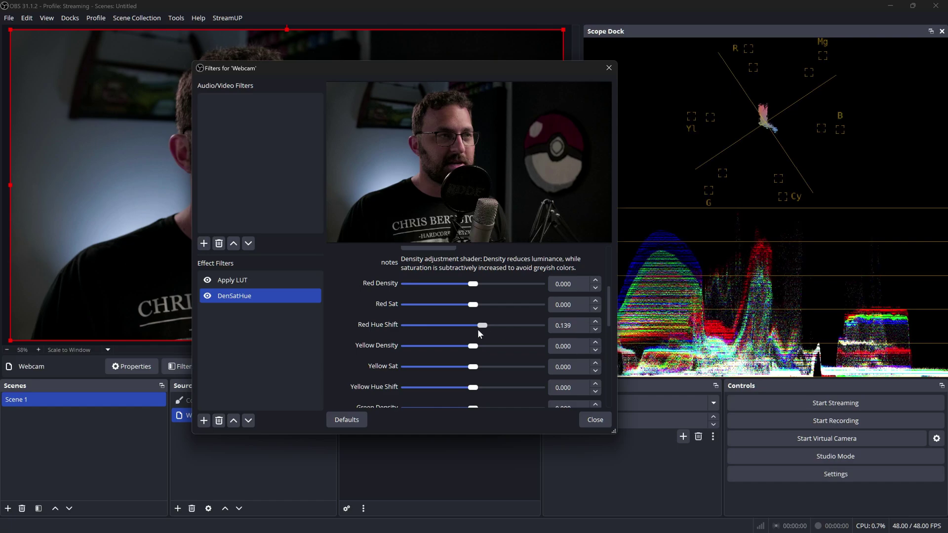
drag(428, 335, 472, 332)
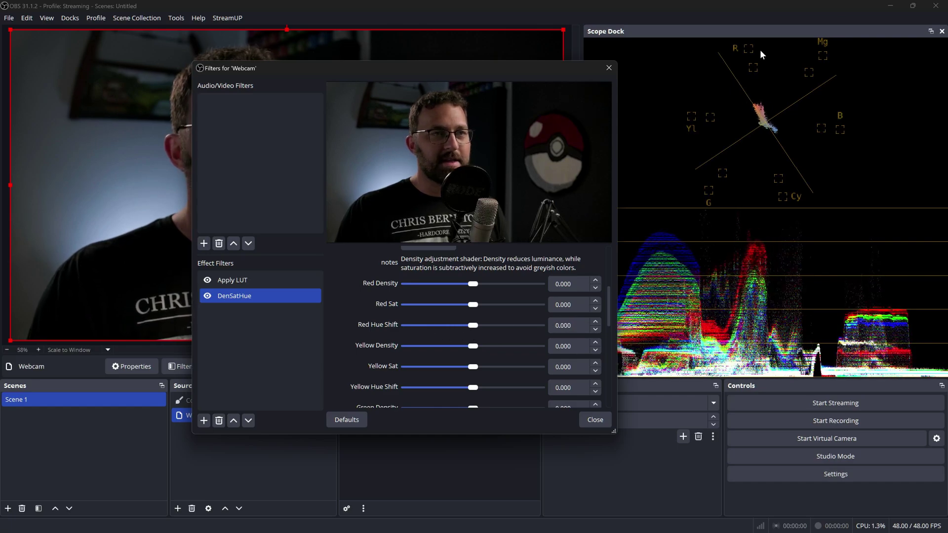
mouse_move(473, 326)
mouse_down()
mouse_move(455, 326)
mouse_move(505, 327)
mouse_move(417, 339)
mouse_move(515, 343)
mouse_move(473, 345)
mouse_up()
scroll(392, 362, down, 2)
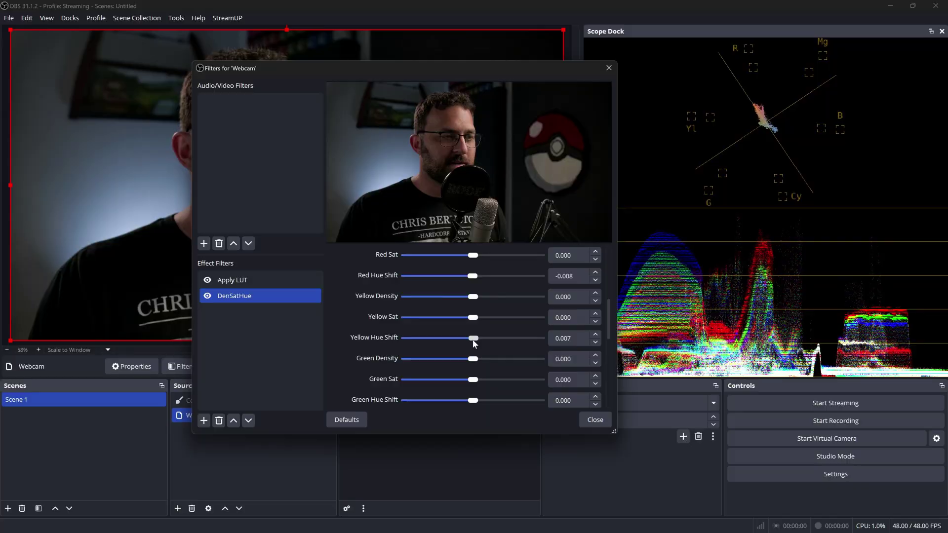
scroll(381, 322, down, 10)
scroll(388, 319, up, 2)
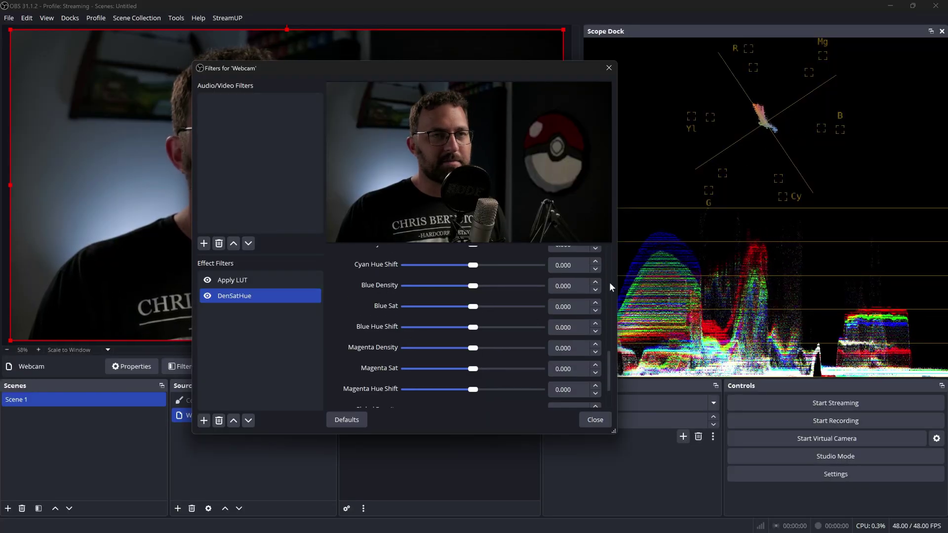
drag(471, 328, 508, 333)
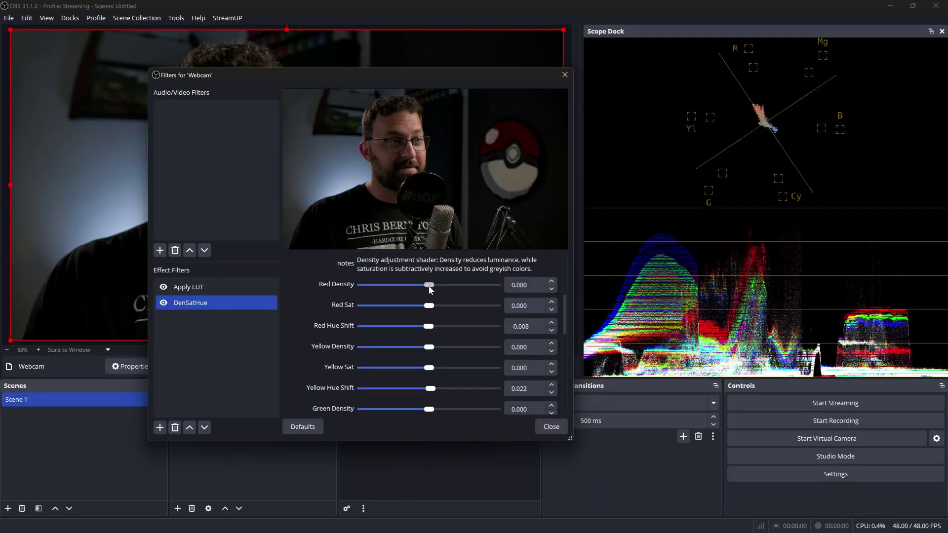
Set DenSatHue's Yellow Density to 0.440 and Red Density to -0.258, checking the preview
drag(430, 348, 428, 348)
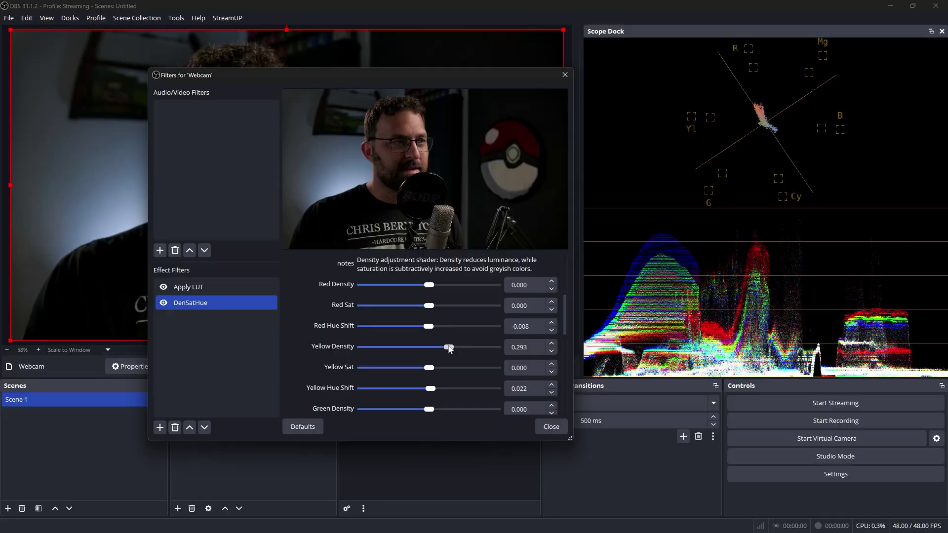
drag(432, 288, 425, 288)
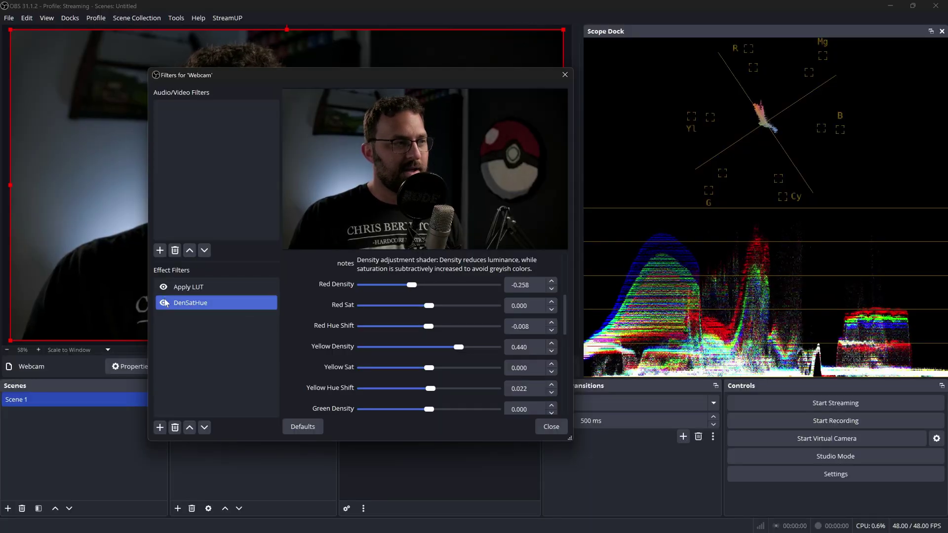
drag(258, 74, 321, 258)
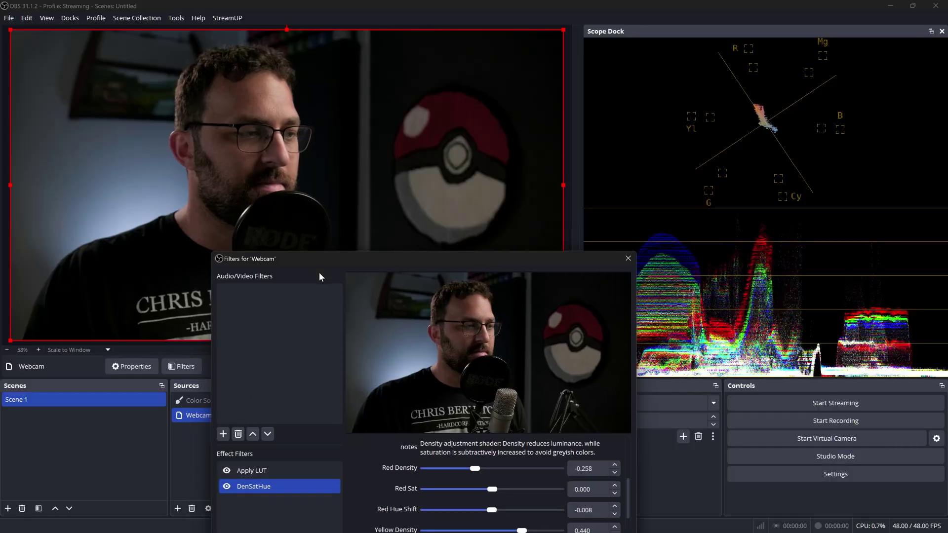
ctrl+click(230, 473)
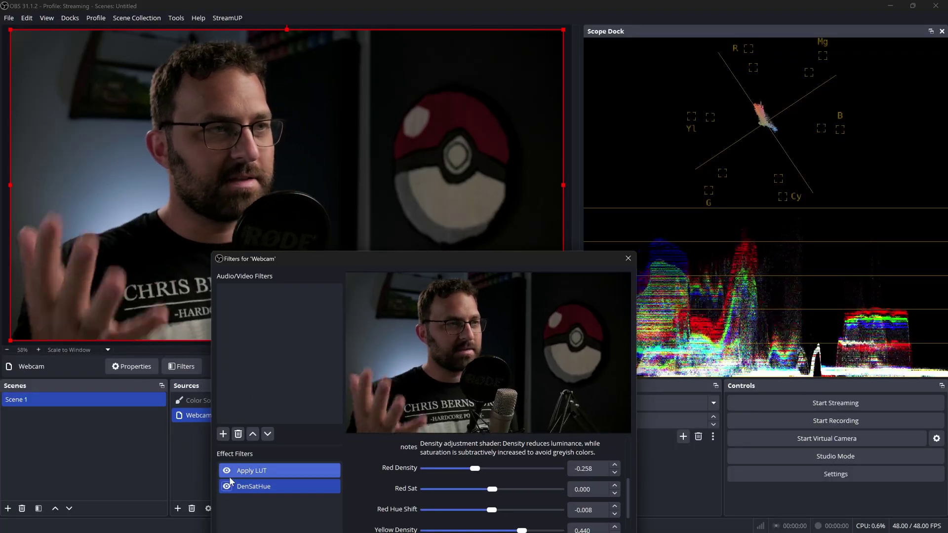
click(230, 485)
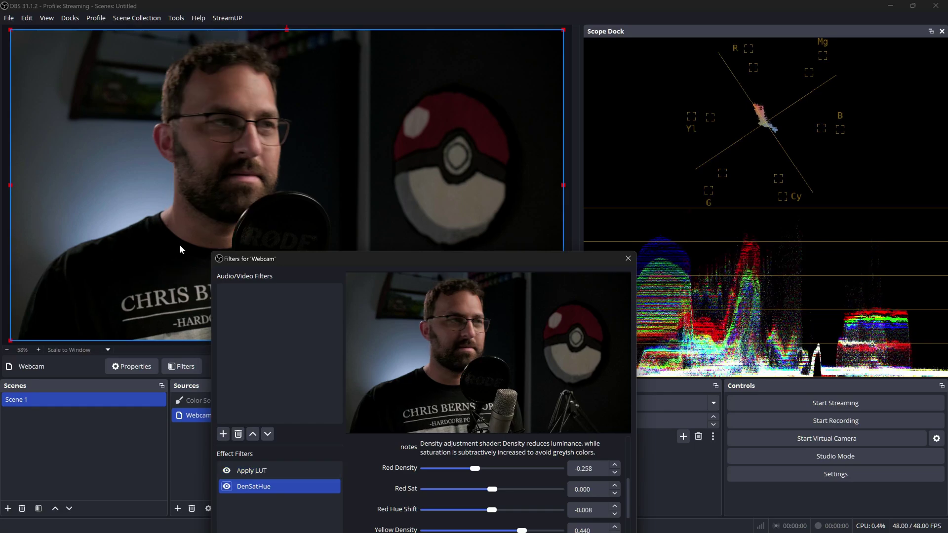
drag(312, 256, 336, 60)
scroll(399, 337, down, 5)
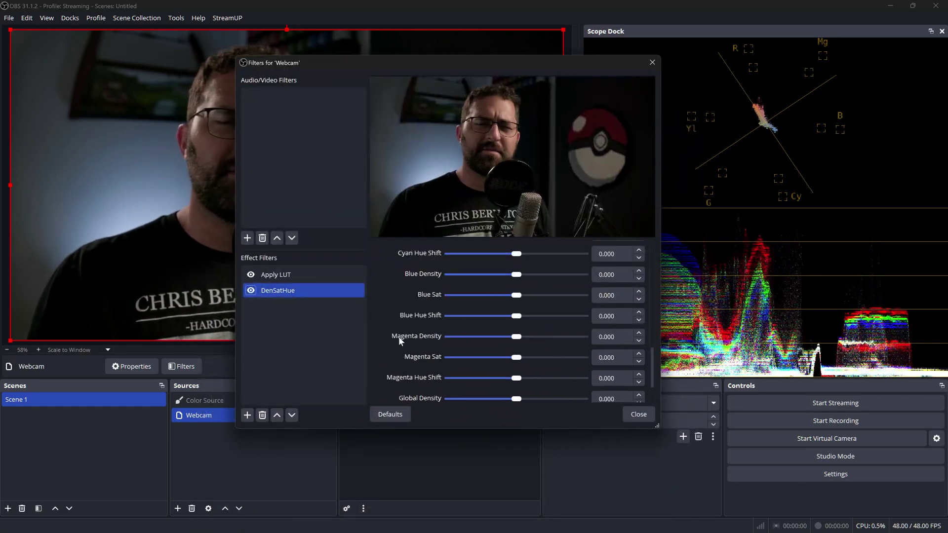
Raise Cyan and Blue Density, shift Blue hue negative and Cyan hue toward zero
scroll(398, 336, up, 2)
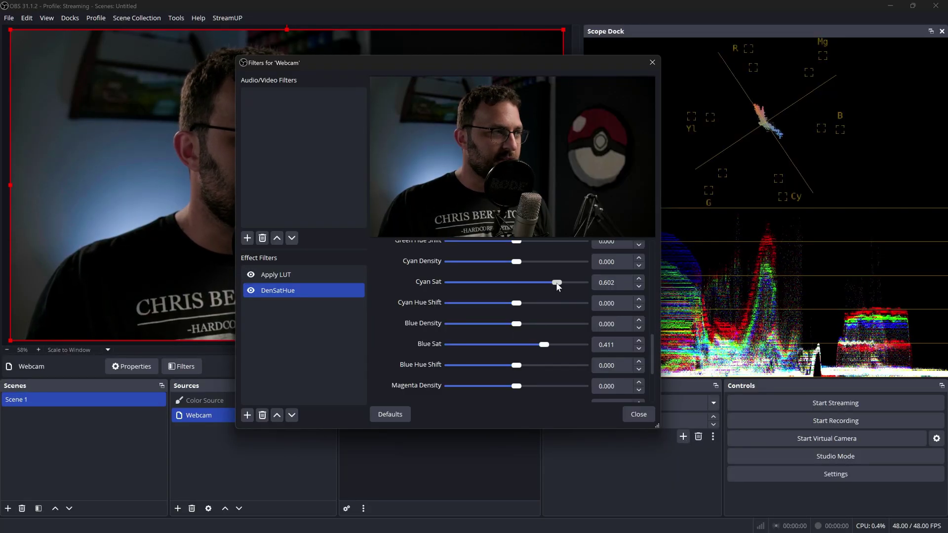
drag(515, 262, 525, 262)
drag(517, 324, 522, 324)
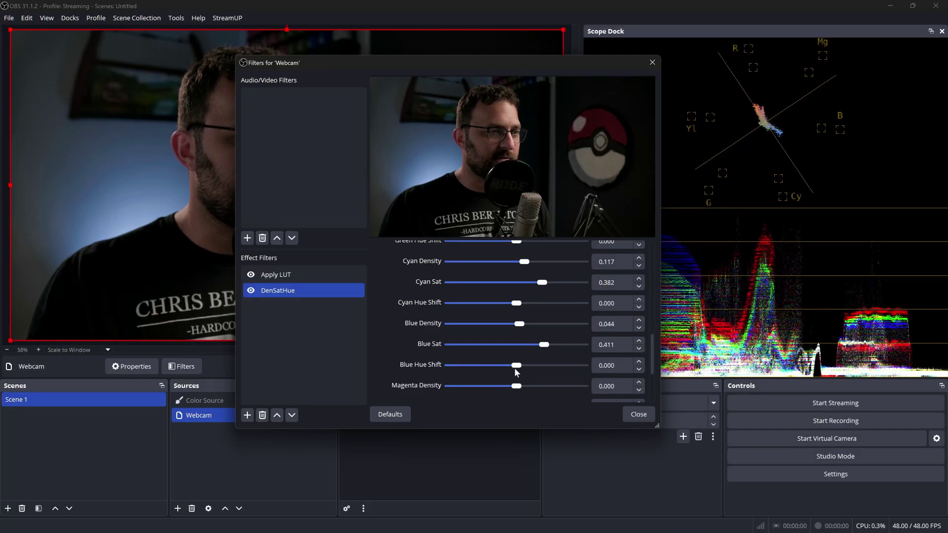
drag(524, 369, 504, 372)
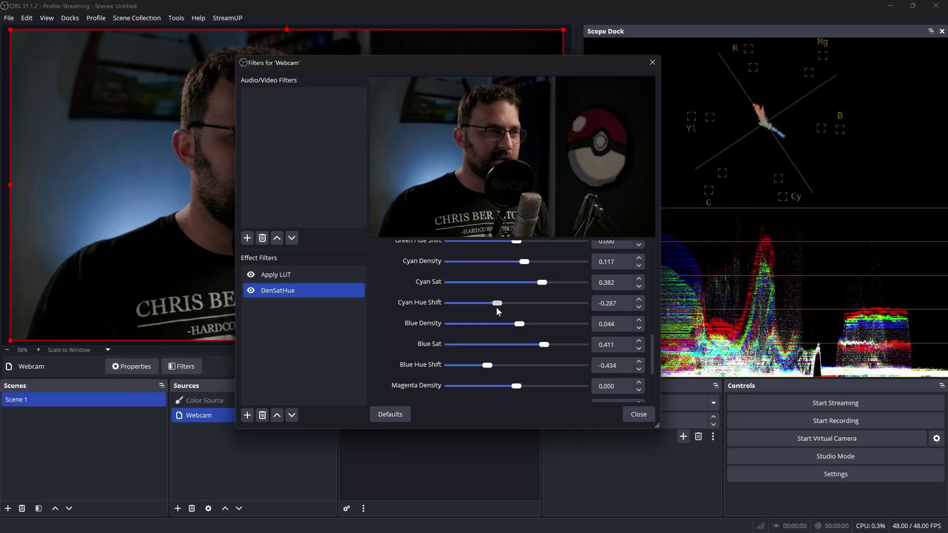
drag(496, 310, 512, 308)
Toggle DenSatHue off and on to compare, then push Red Density far right
drag(308, 67, 455, 260)
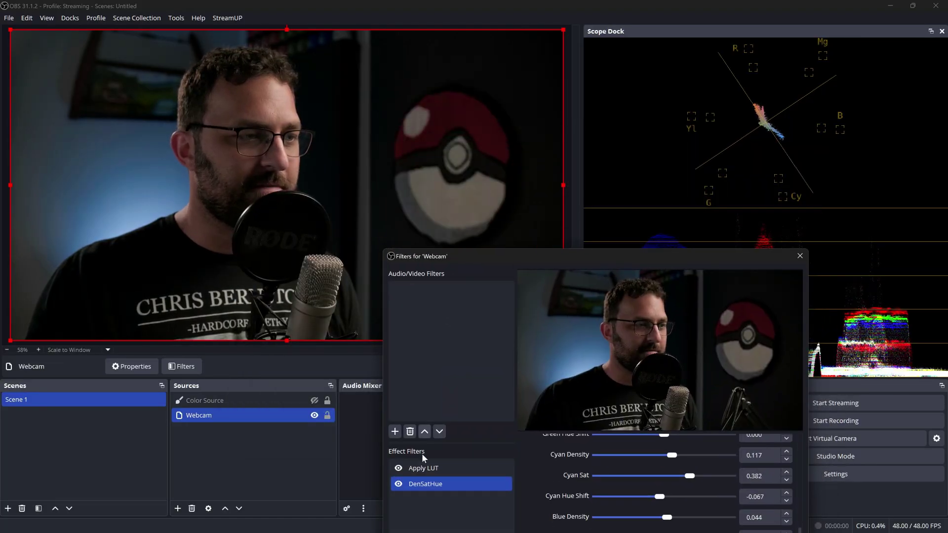
click(398, 484)
click(398, 485)
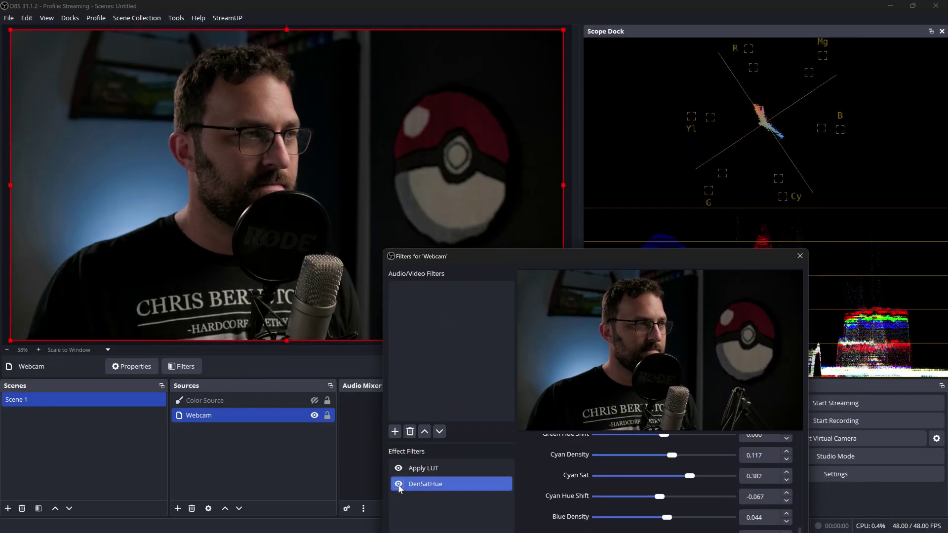
click(398, 485)
click(398, 484)
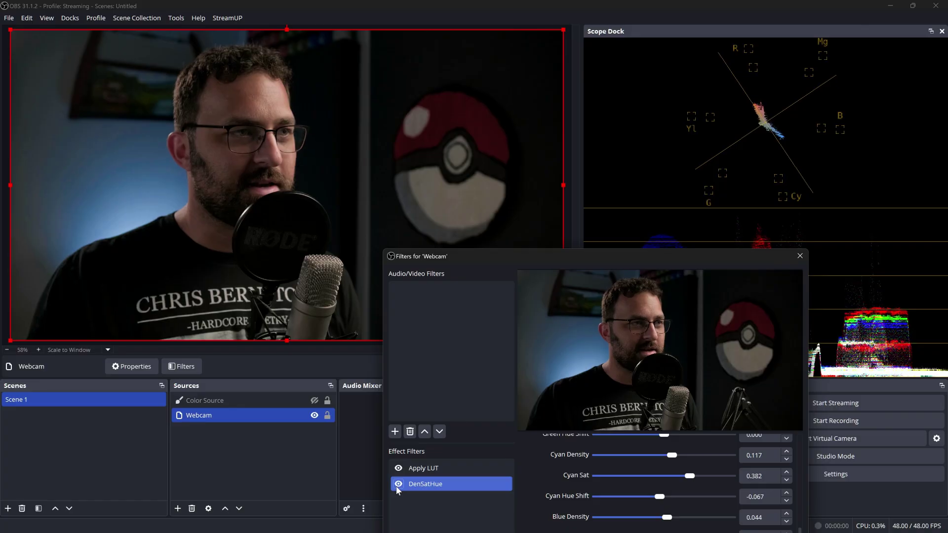
scroll(559, 473, up, 5)
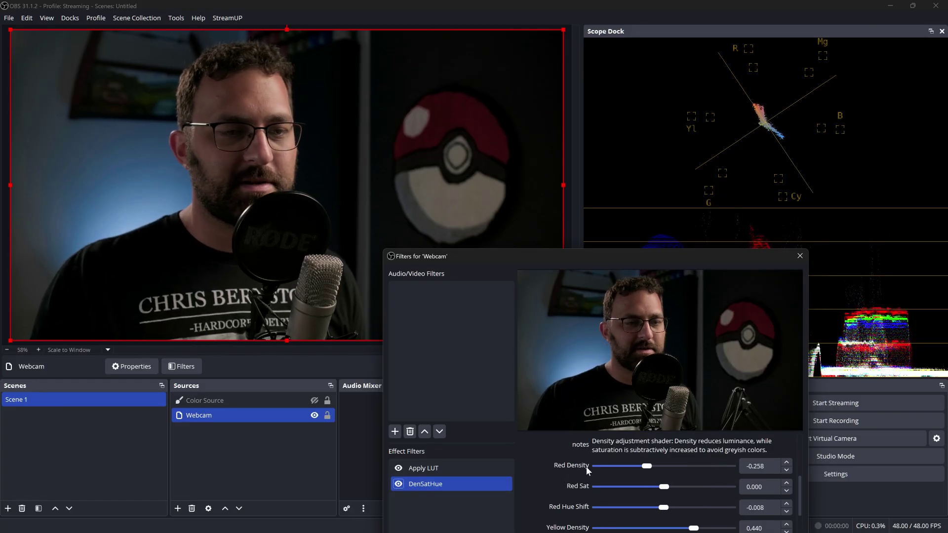
drag(646, 466, 679, 471)
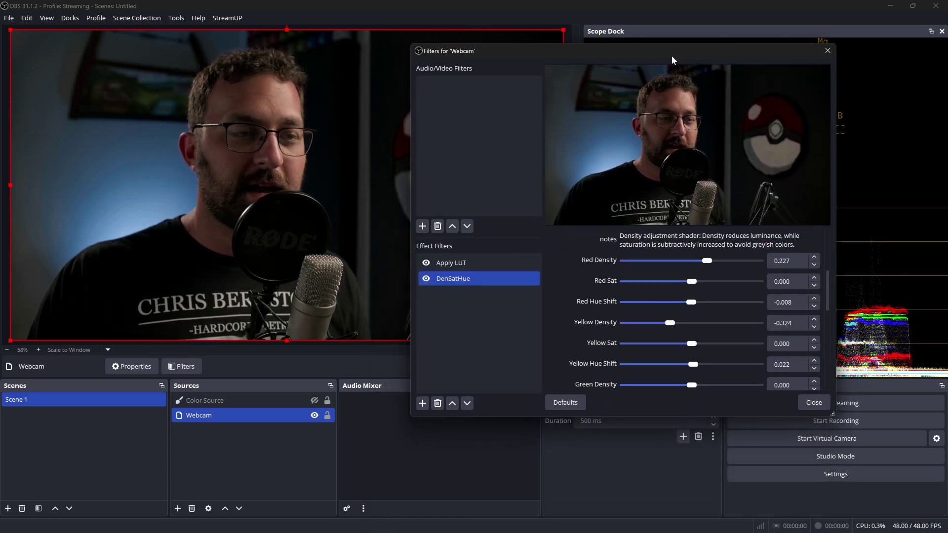
Move the DenSatHue filter above Apply LUT in the webcam's filter chain
scroll(580, 289, up, 5)
scroll(583, 286, down, 2)
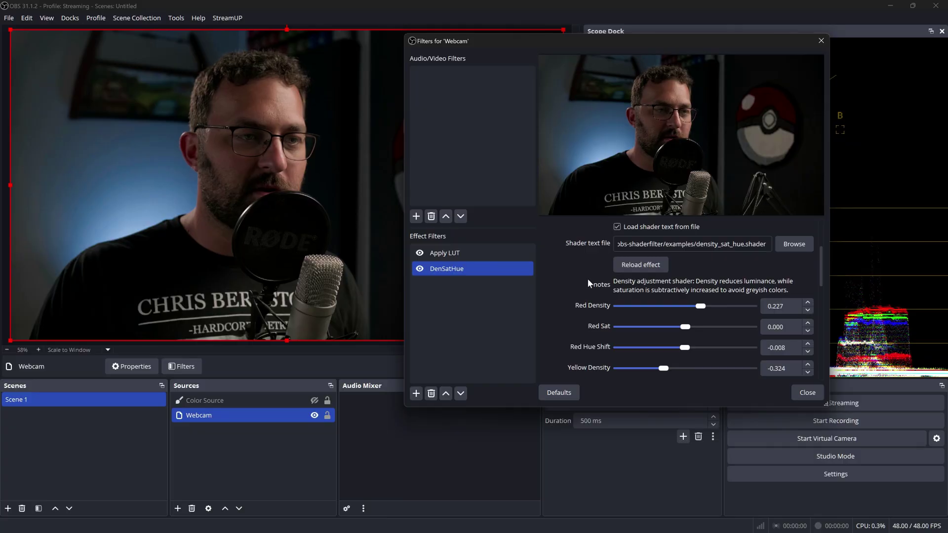
click(446, 393)
scroll(563, 289, down, 1)
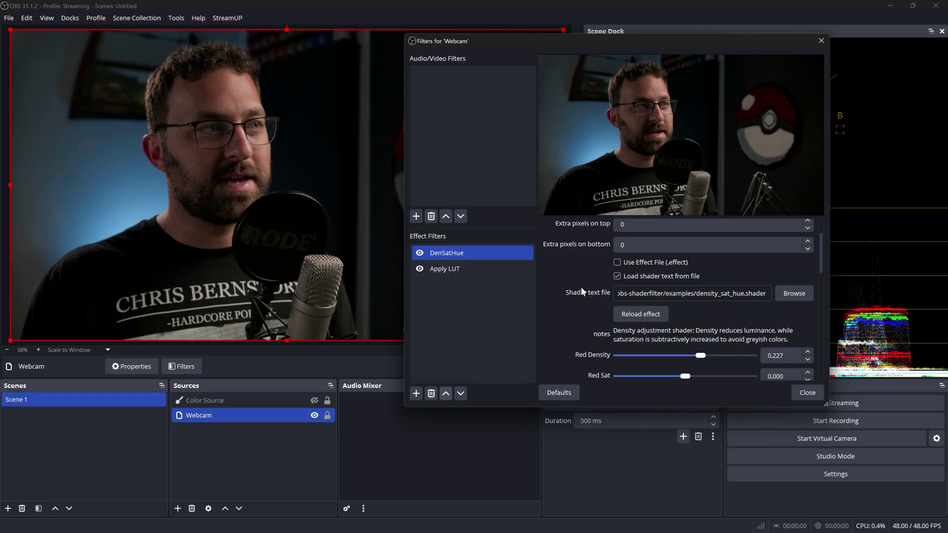
scroll(585, 292, down, 1)
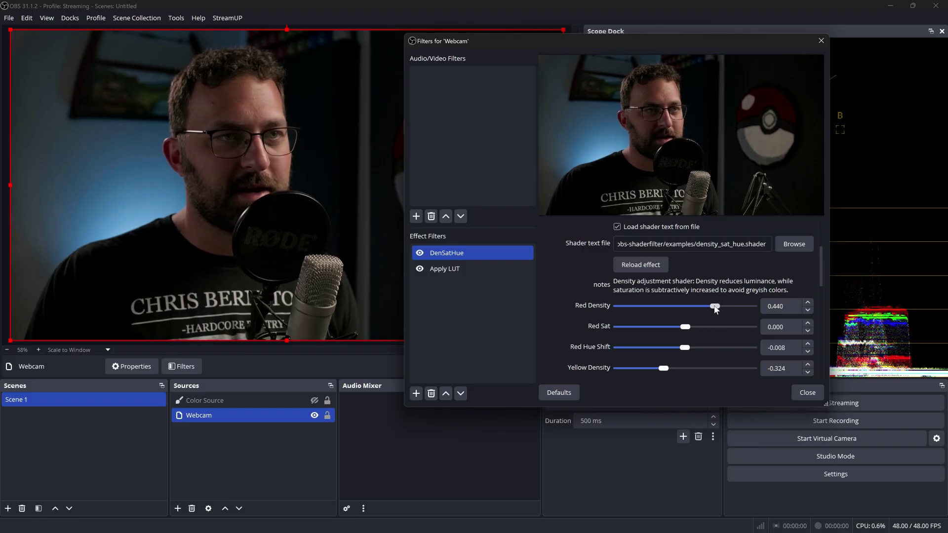
Toggle Apply LUT off and back on to compare, leaving Red Density at 0.411
click(420, 268)
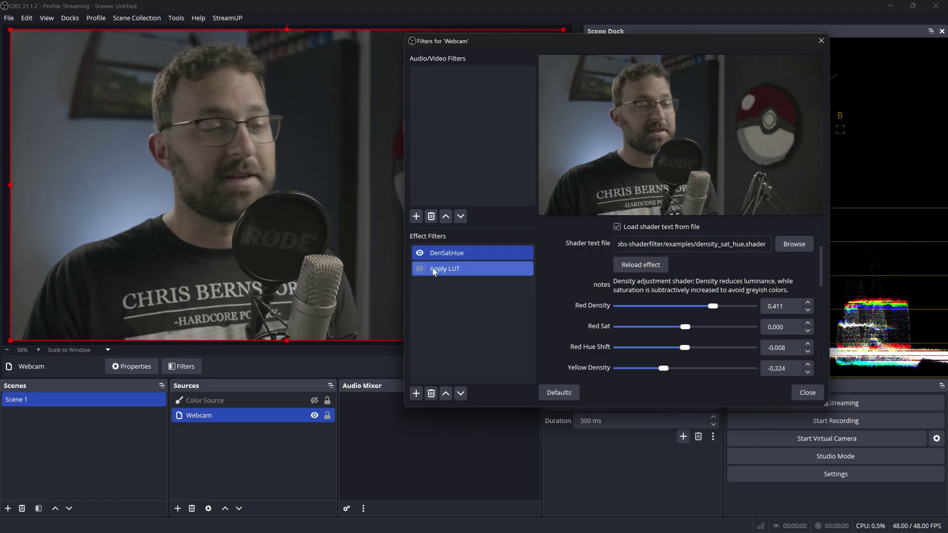
click(420, 269)
scroll(687, 321, down, 3)
drag(507, 41, 545, 238)
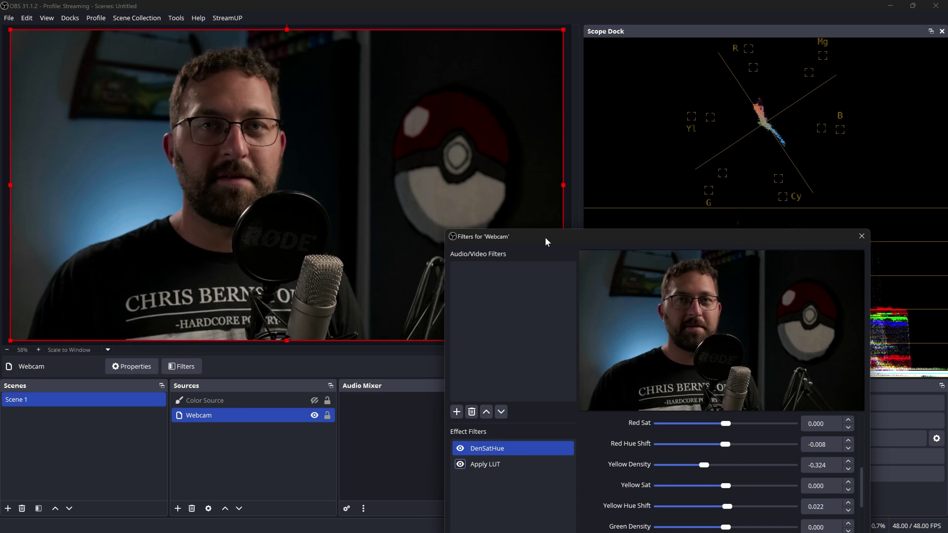
Drop DenSatHue's Red Sat to -1.000, then bring it back to about 0.007
scroll(618, 469, up, 3)
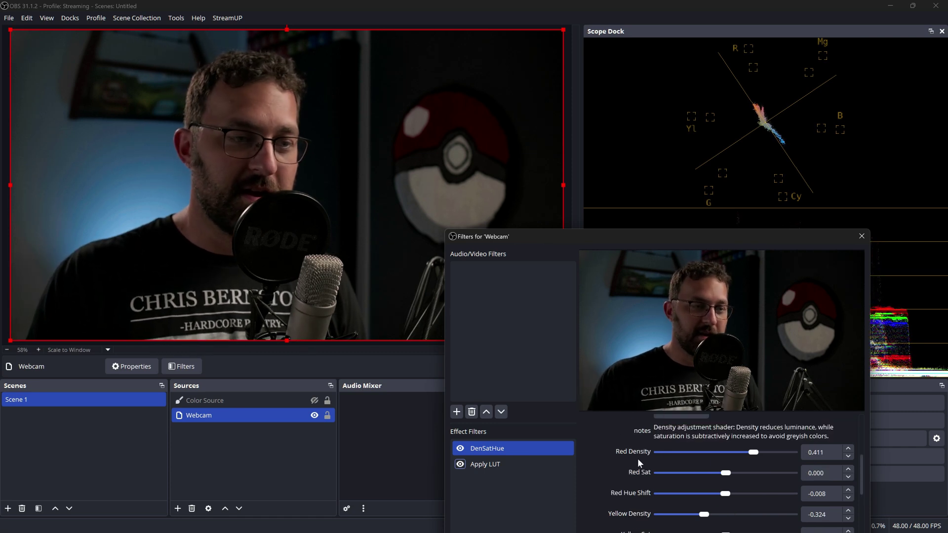
drag(730, 475, 722, 474)
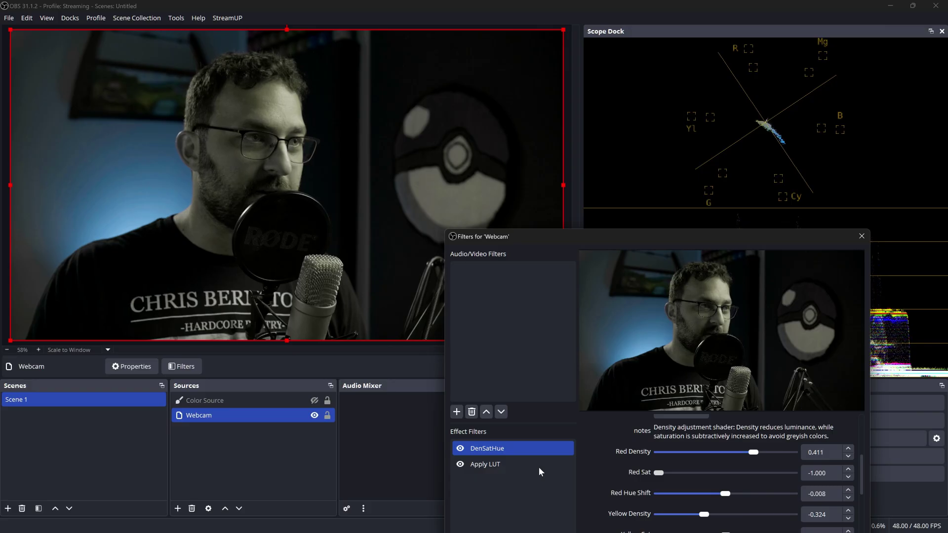
scroll(610, 496, down, 2)
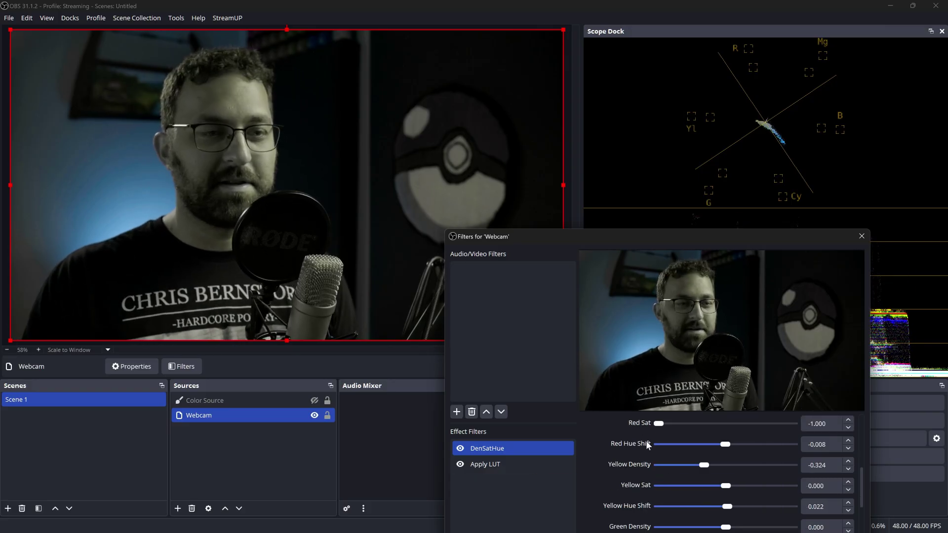
drag(659, 423, 726, 425)
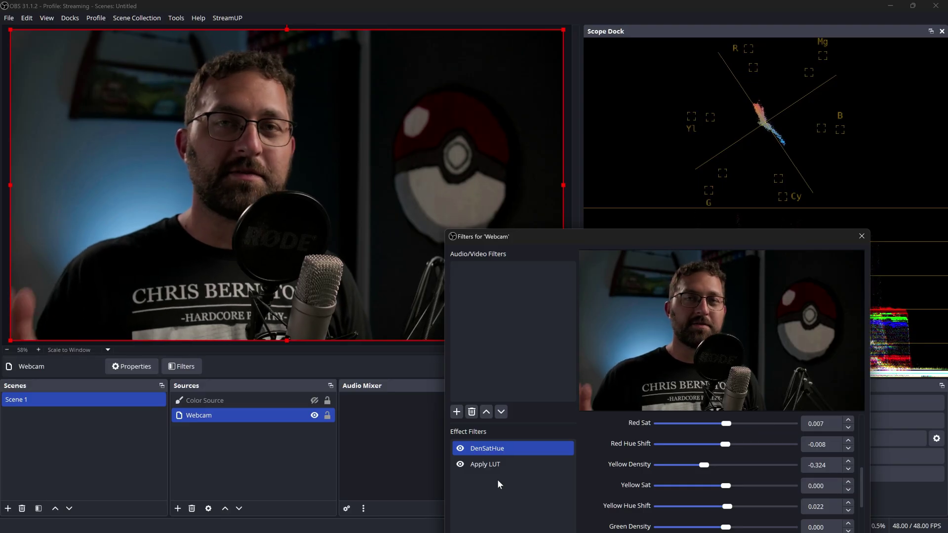